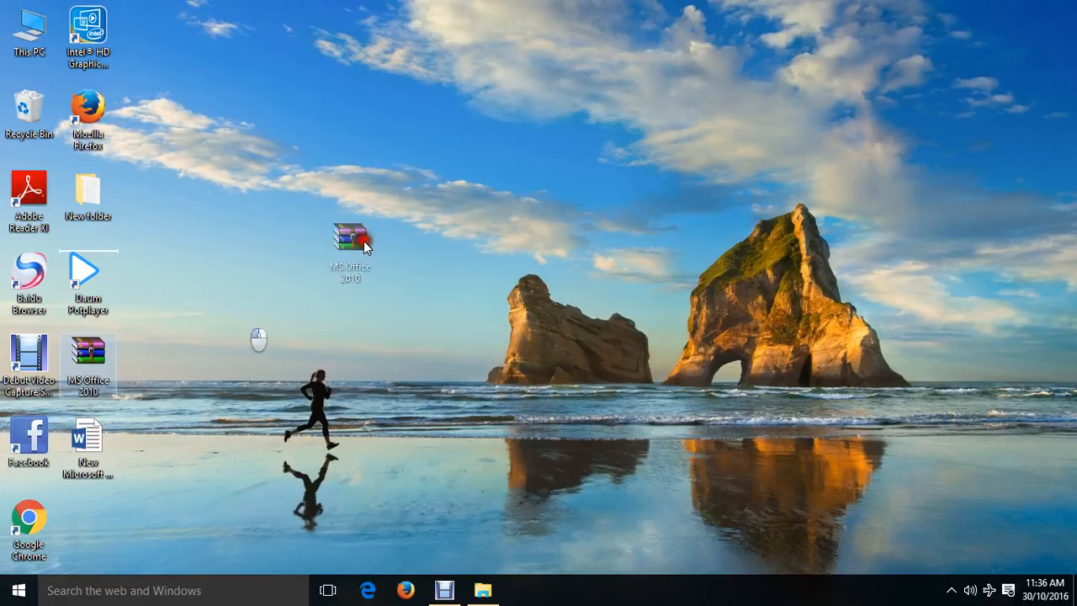
Step: Extract the MS Office 2010 archive directly onto the desktop
left_click(183, 197)
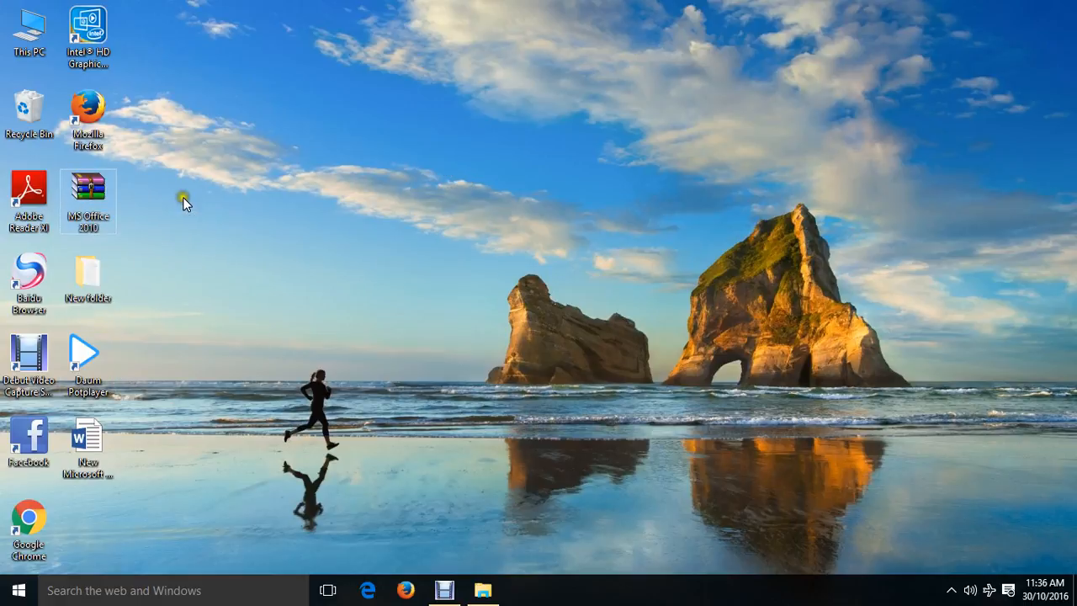
right_click(94, 198)
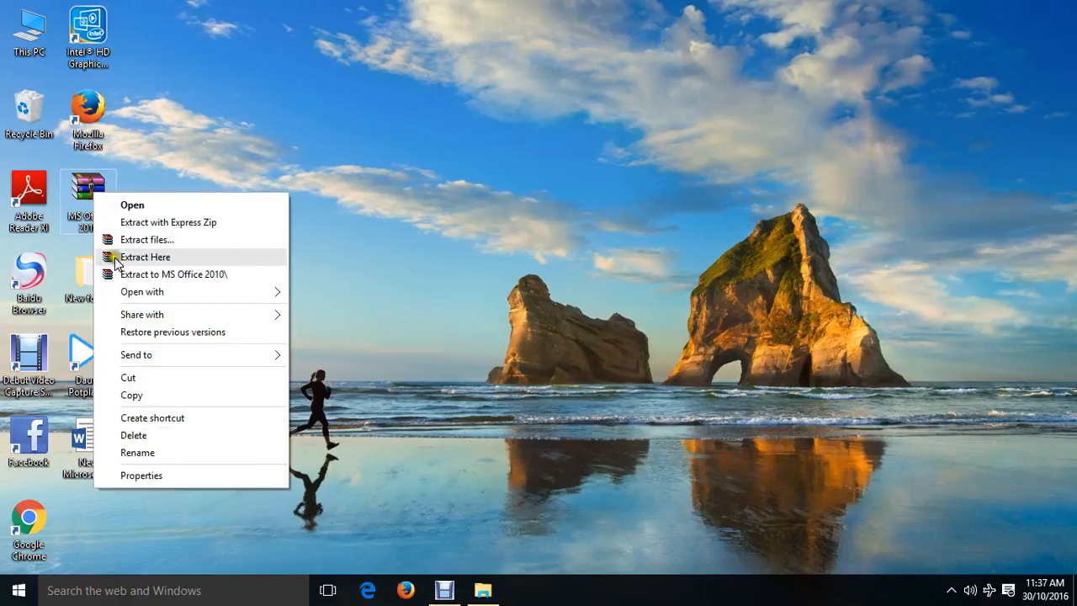
left_click(157, 256)
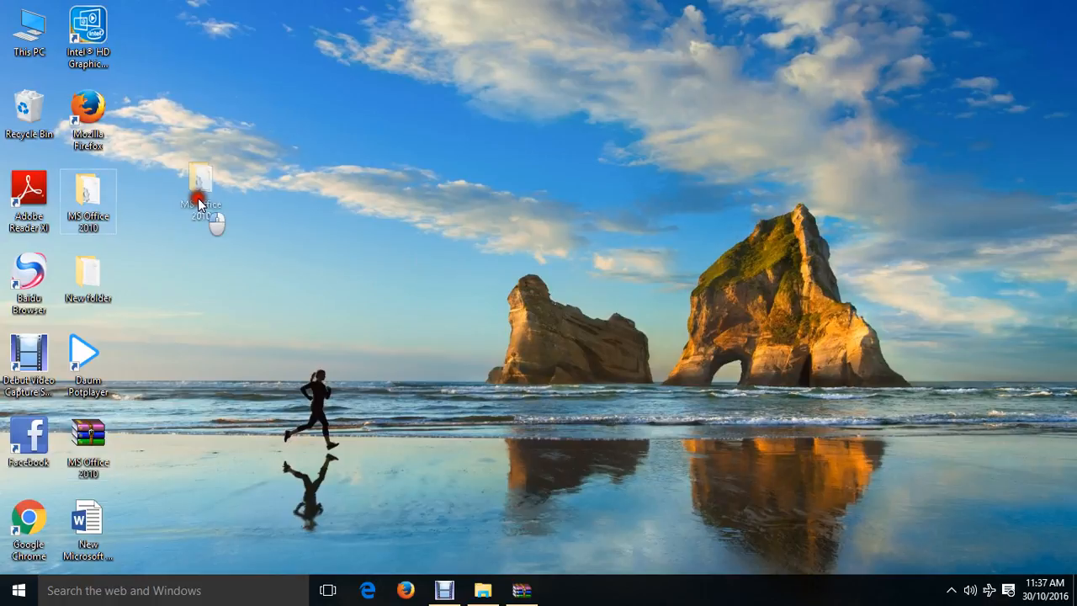
right_click(450, 97)
left_click(500, 142)
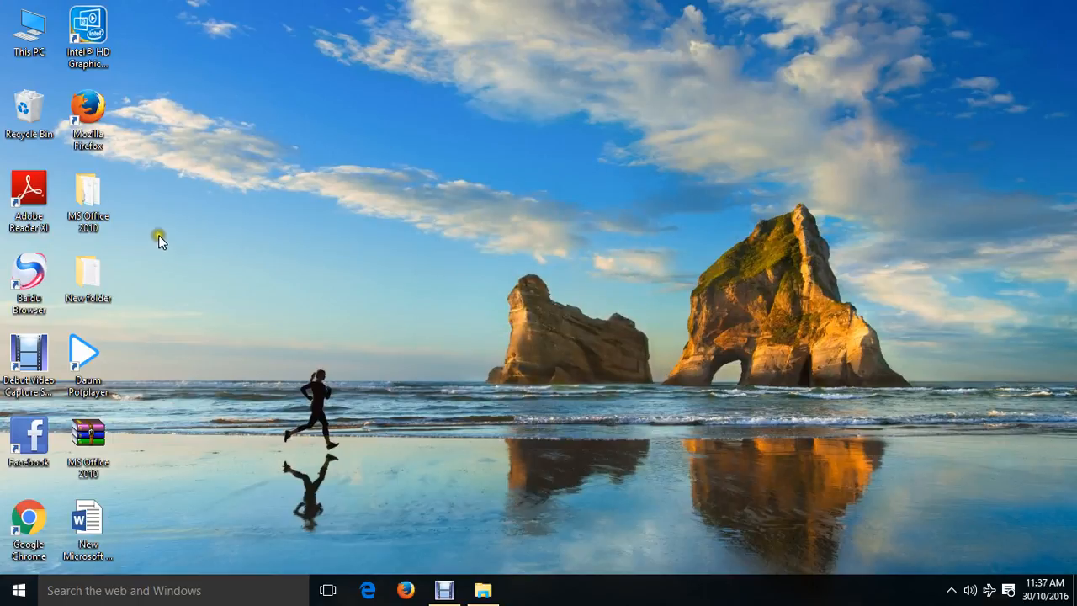
right_click(288, 217)
left_click(307, 259)
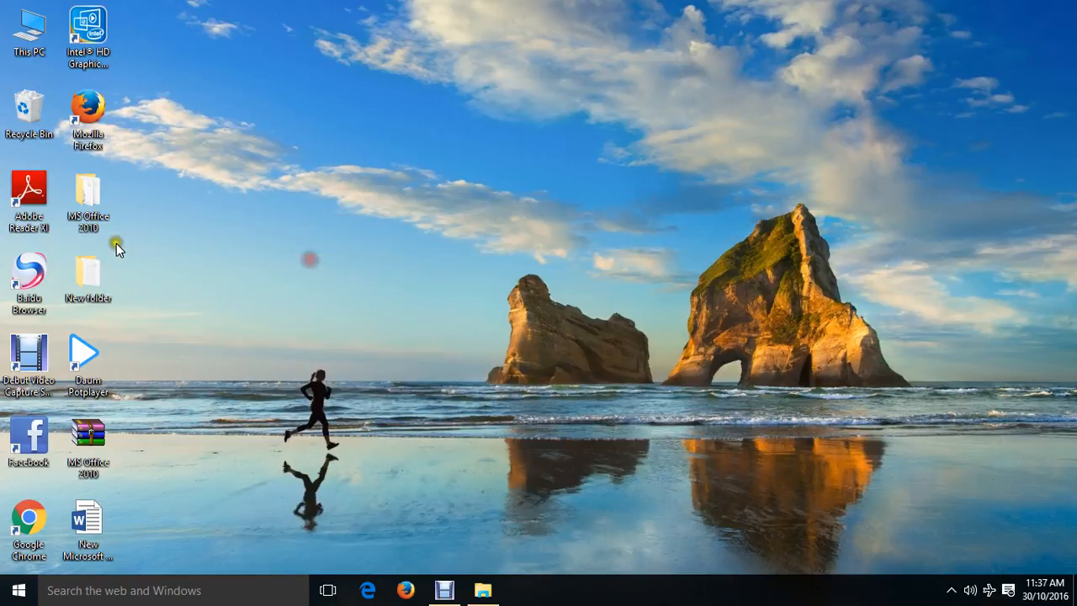
Step: Open the extracted MS Office 2010 folder and launch its setup application
double_click(88, 197)
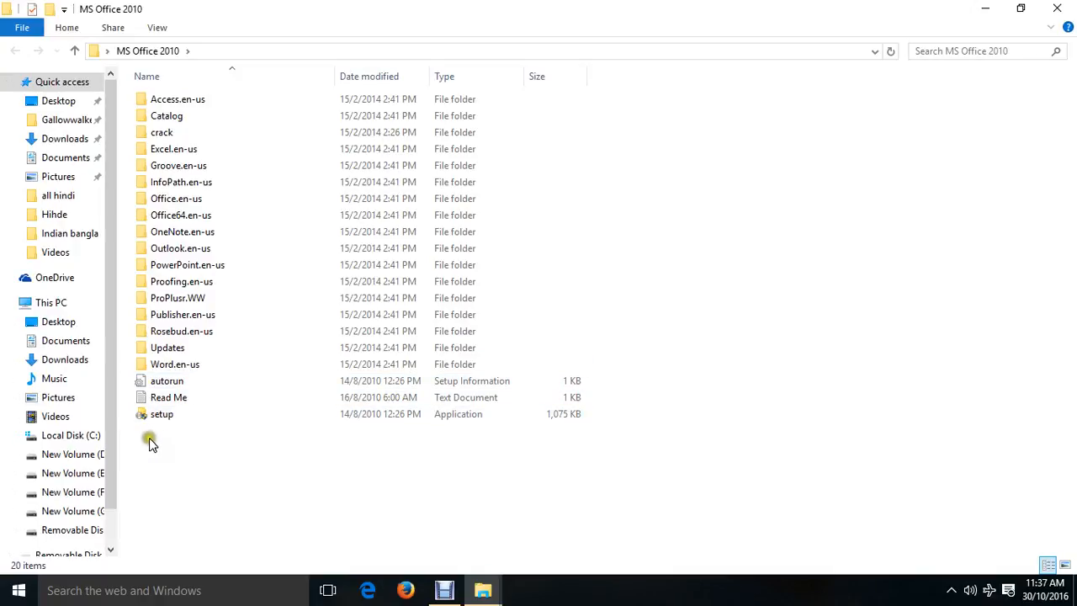
left_click(157, 436)
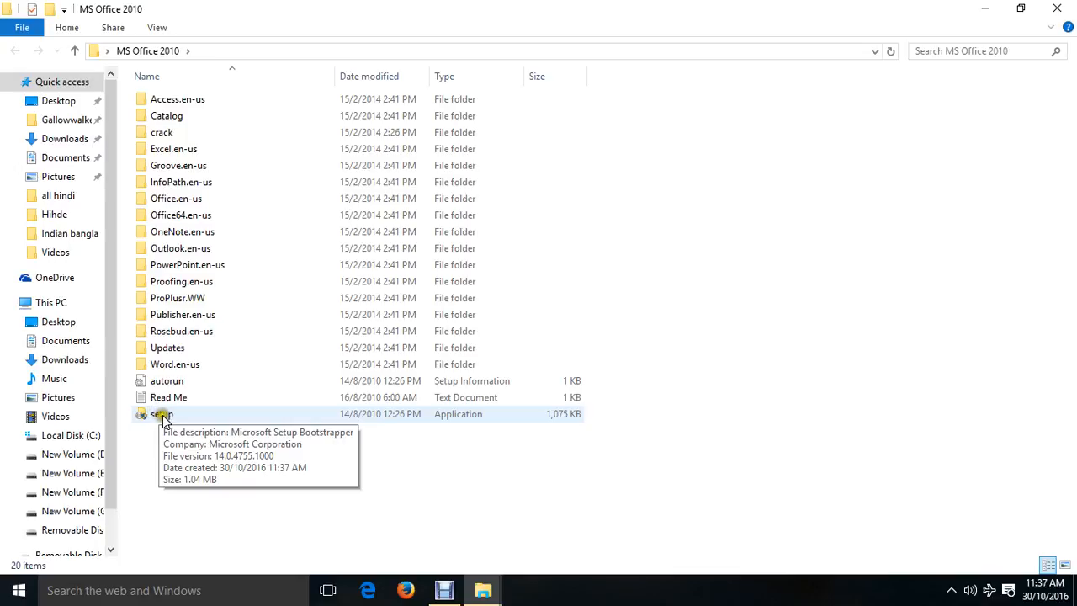
right_click(160, 414)
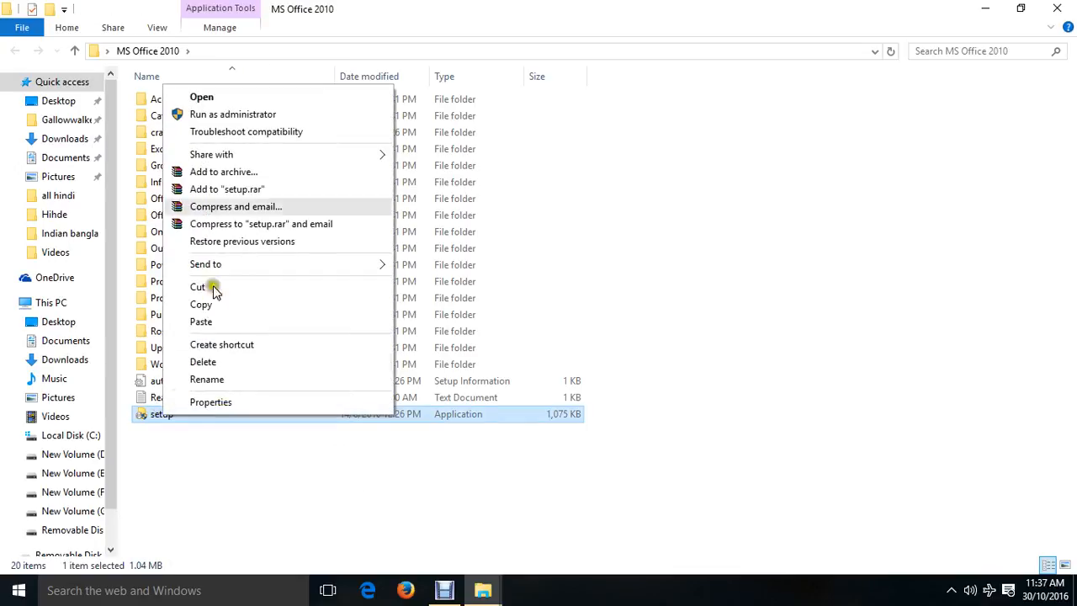
left_click(204, 96)
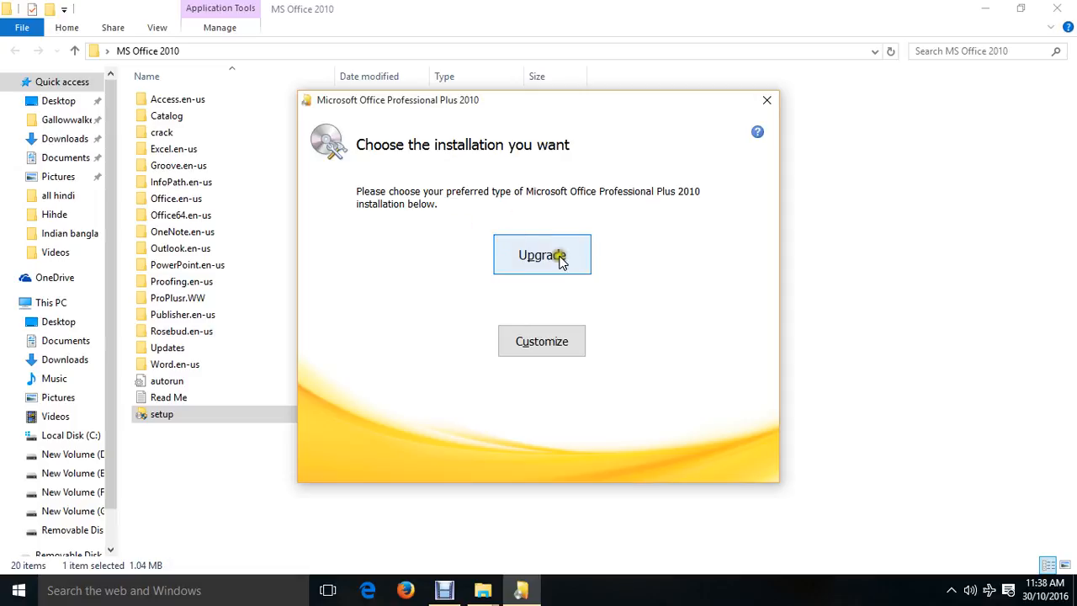
Step: Choose the customized installation and start the Office Professional Plus 2010 upgrade with removal of all previous versions
left_click(544, 345)
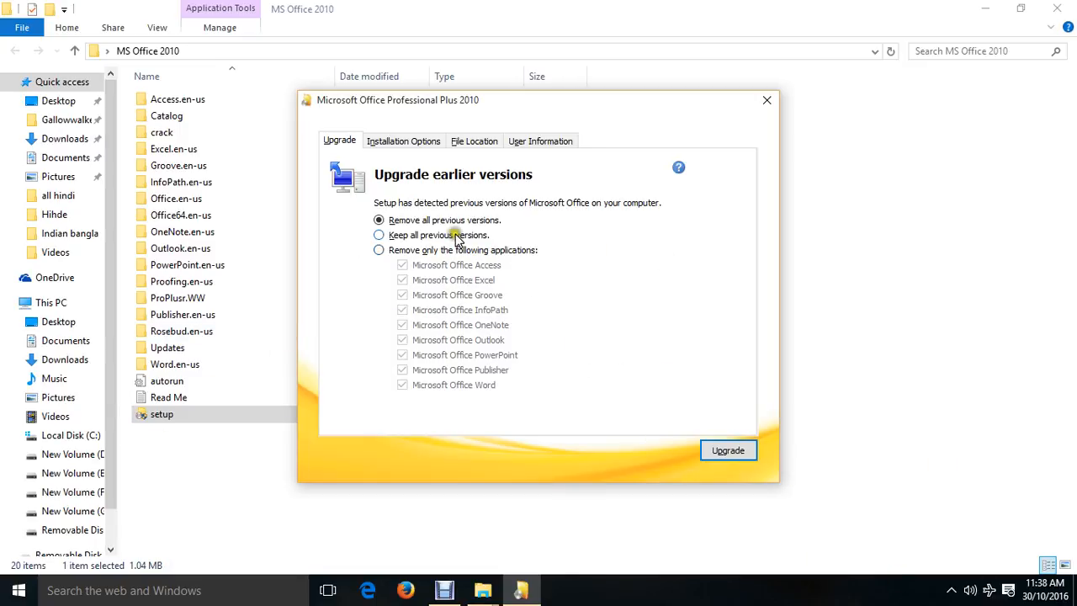
left_click(725, 451)
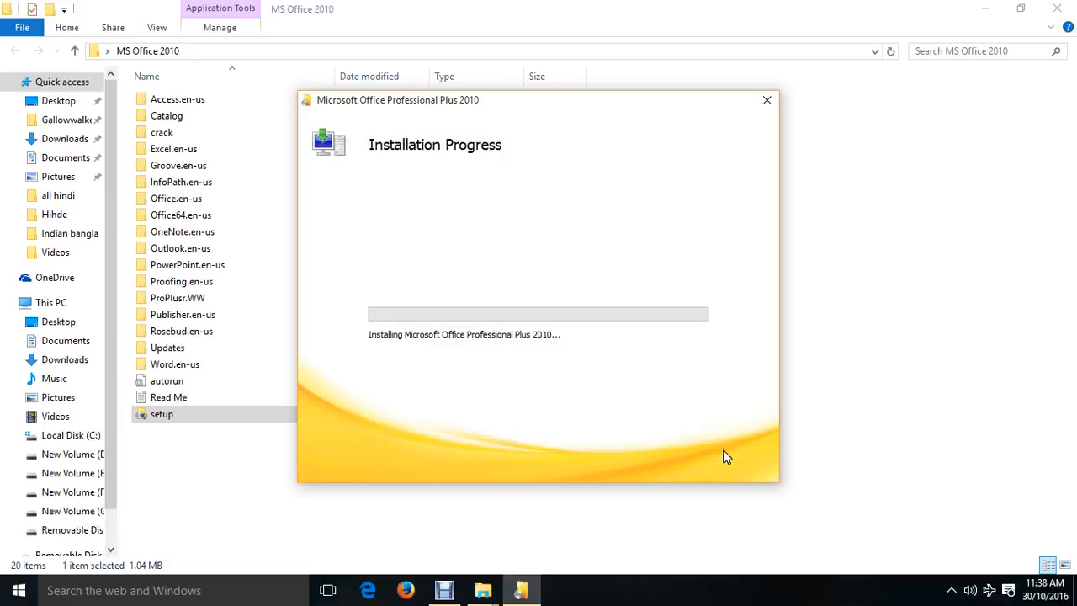
left_click(558, 346)
left_click(565, 348)
left_click(587, 358)
left_click(530, 377)
left_click(600, 361)
left_click(557, 350)
left_click(618, 337)
left_click(641, 333)
left_click(480, 332)
left_click(491, 361)
left_click(578, 327)
left_click(504, 324)
left_click(570, 328)
left_click(390, 339)
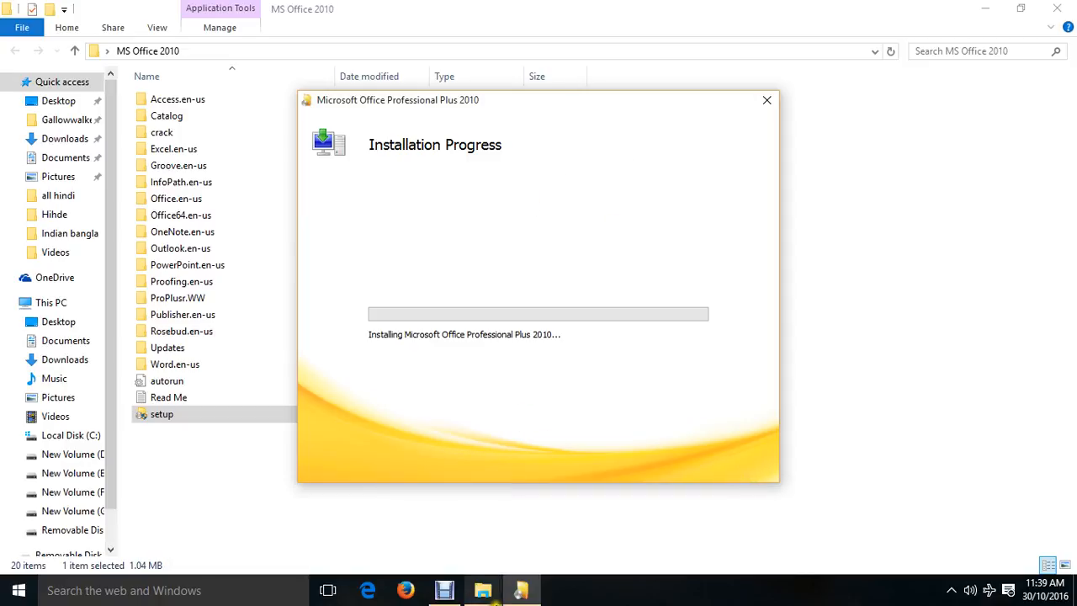
Step: Switch to Debut Video Capture Software to pause the screen recording, and minimize its window and the Debut folder window
left_click(445, 596)
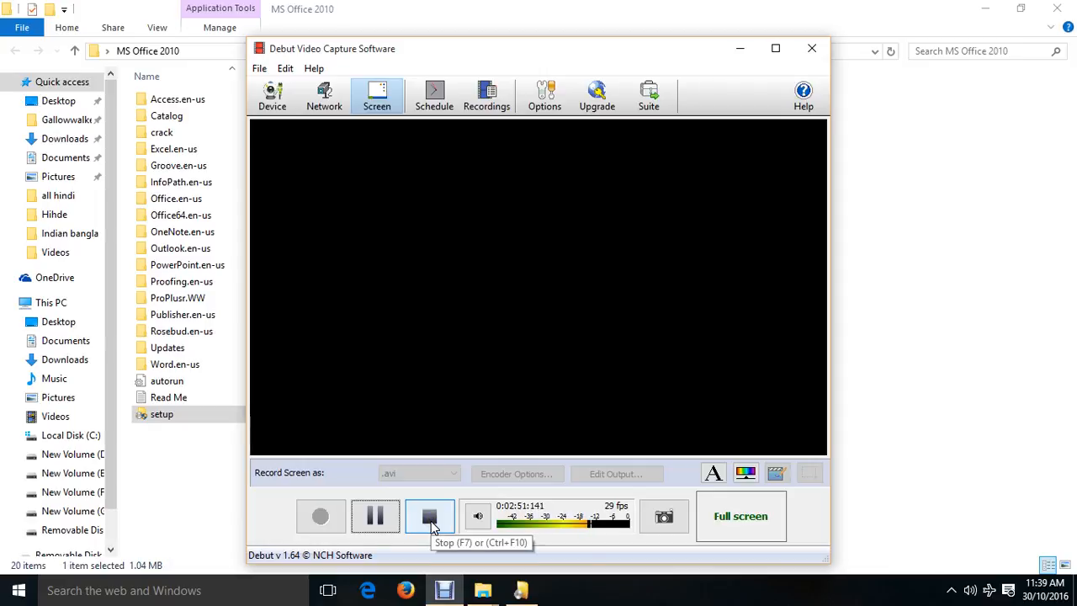
left_click(387, 520)
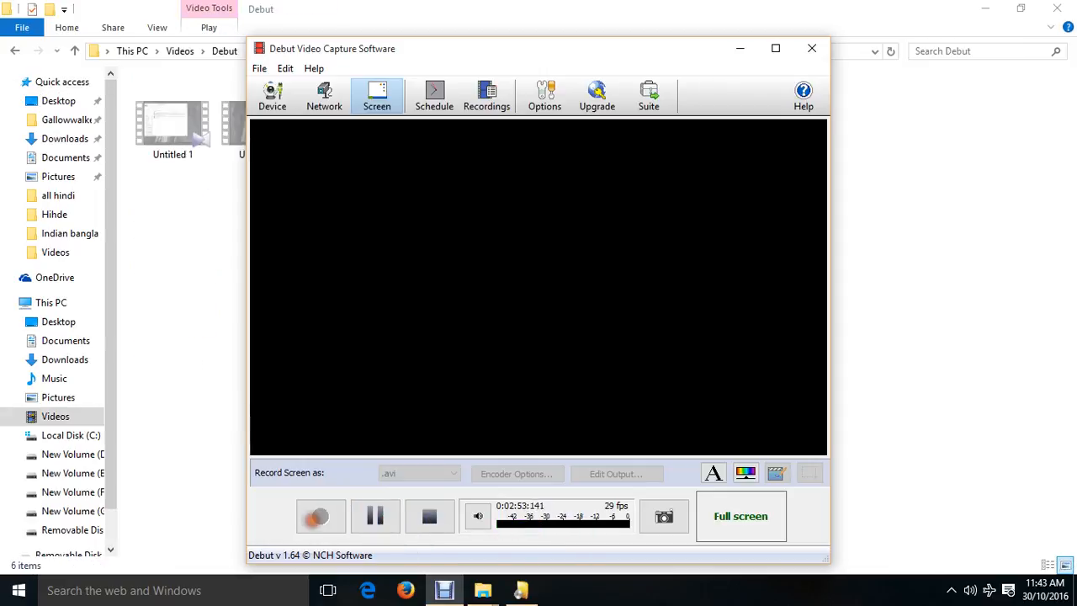
left_click(740, 48)
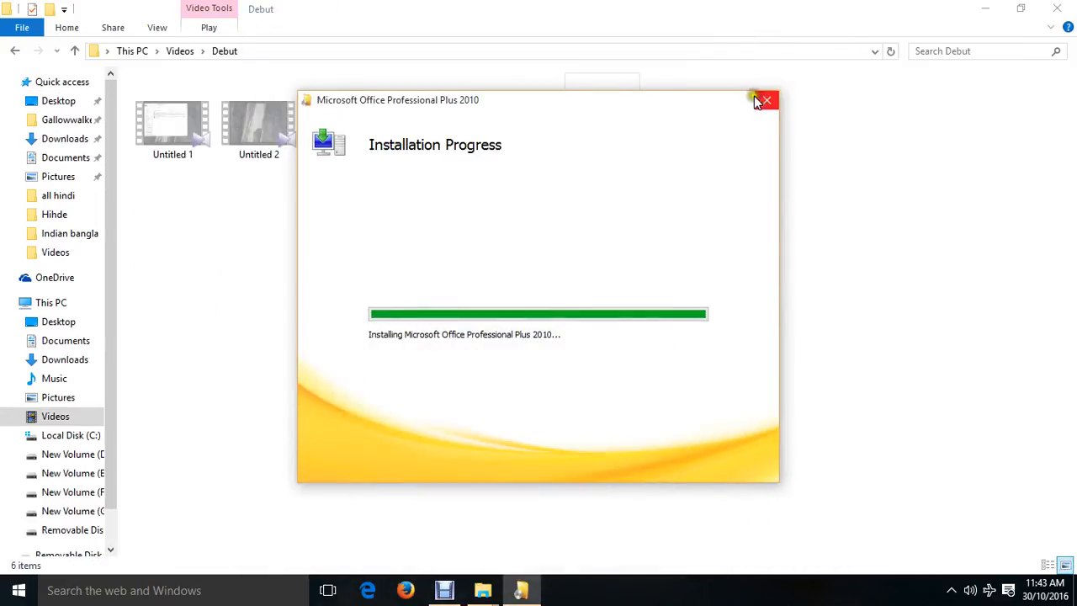
left_click(987, 9)
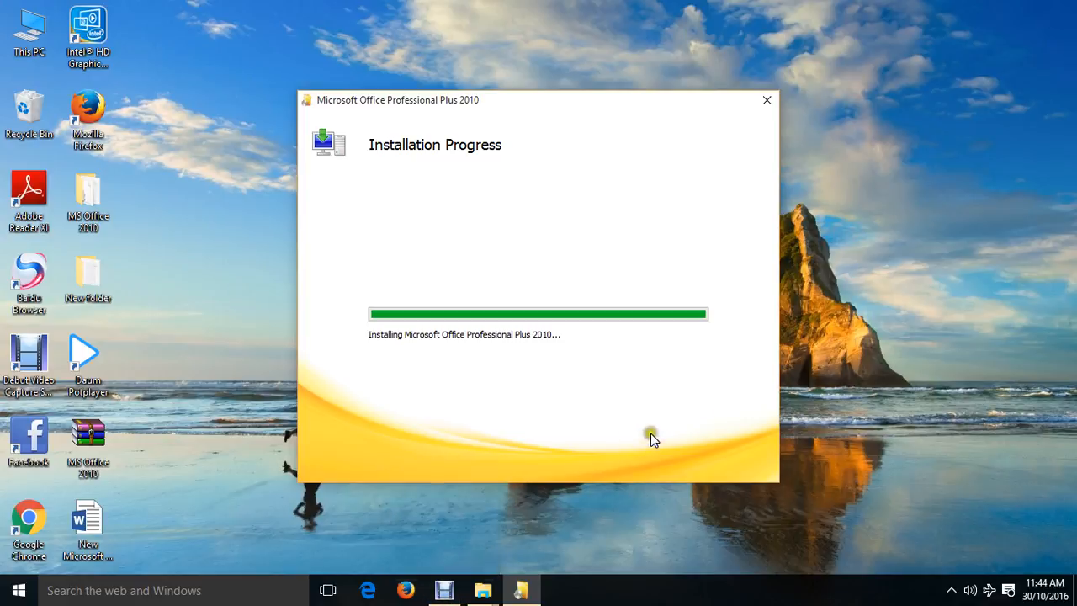
right_click(921, 287)
right_click(880, 202)
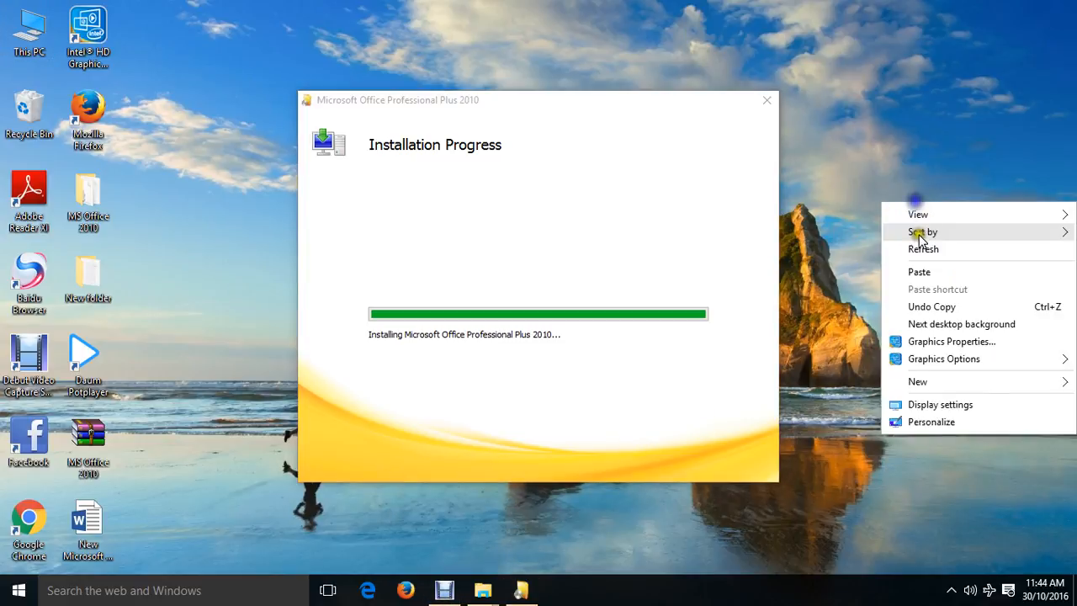
left_click(916, 244)
right_click(512, 2)
left_click(523, 46)
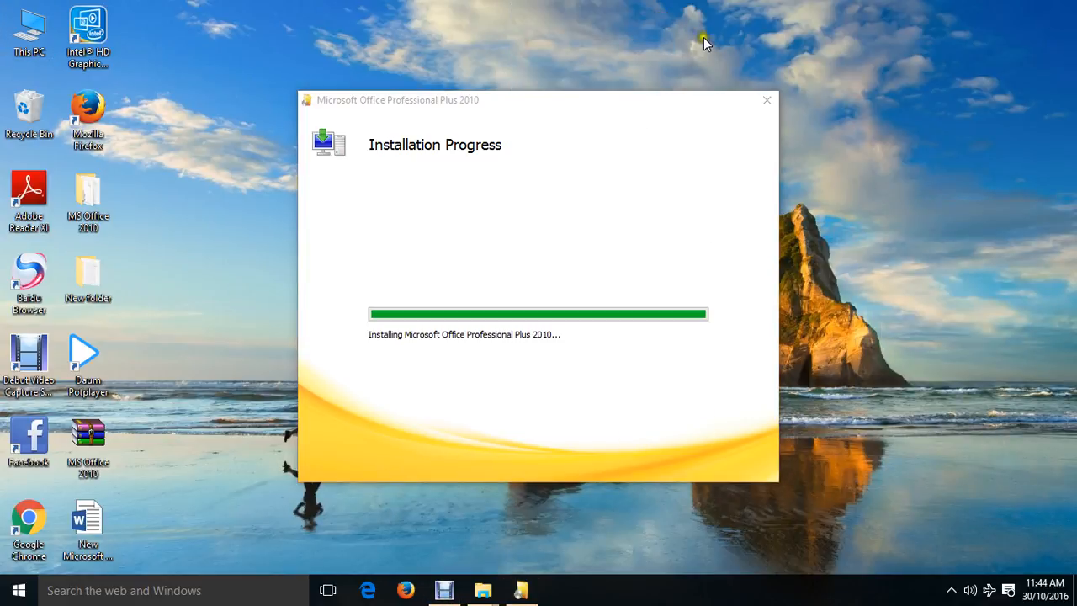
right_click(715, 14)
left_click(769, 66)
right_click(875, 266)
left_click(937, 308)
mouse_move(452, 594)
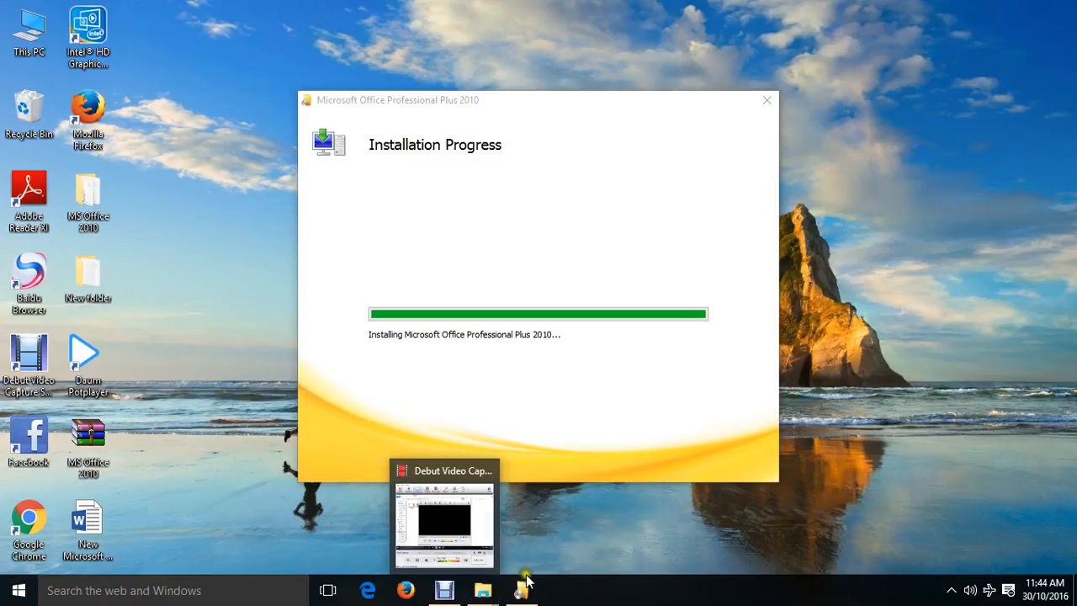
mouse_move(522, 589)
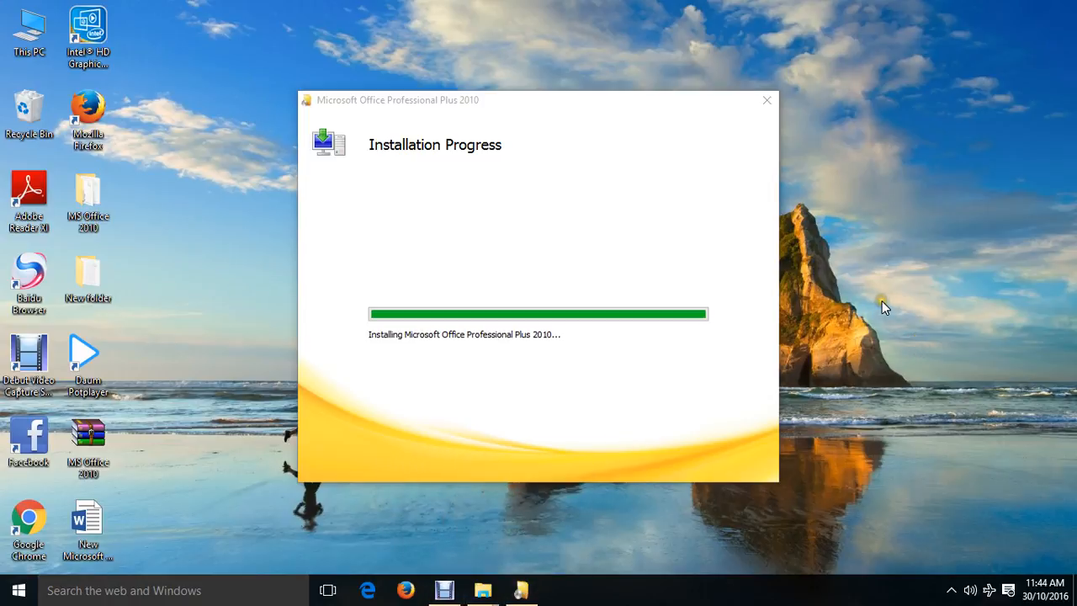
right_click(935, 250)
left_click(923, 298)
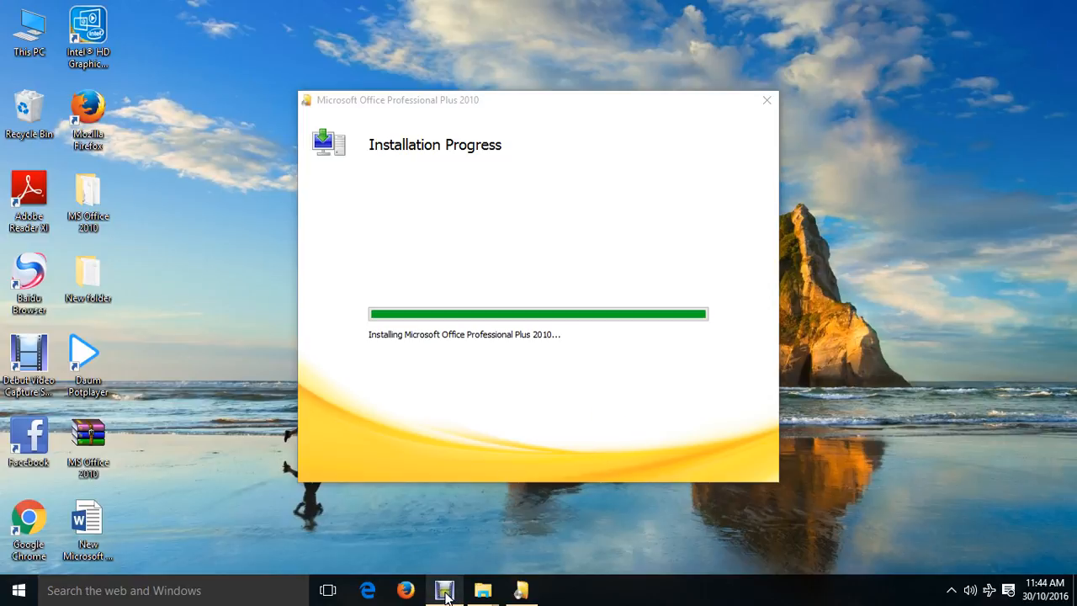
mouse_move(446, 596)
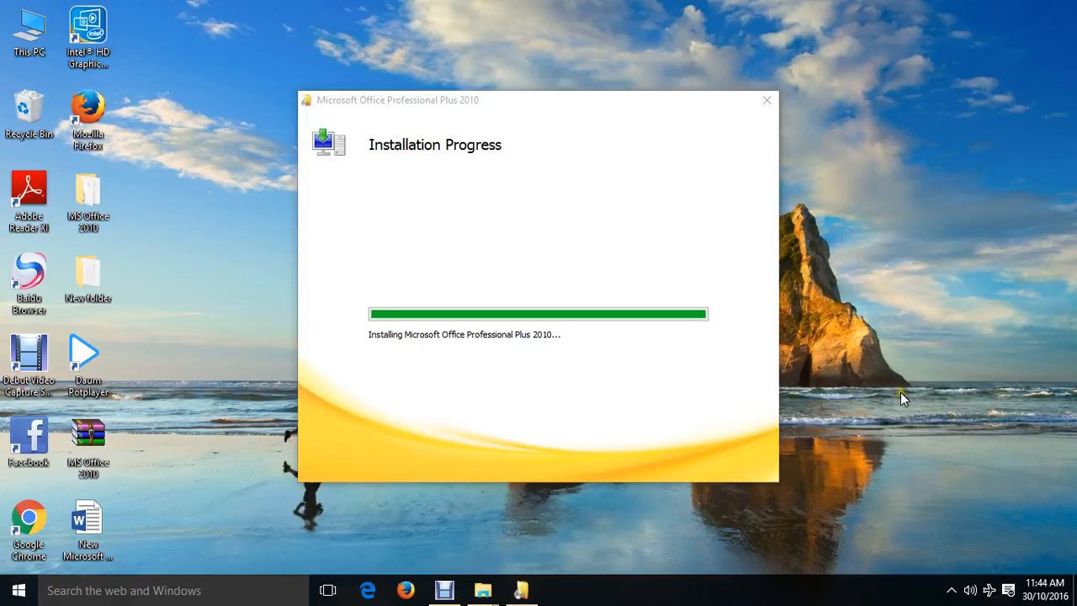
right_click(900, 392)
left_click(911, 381)
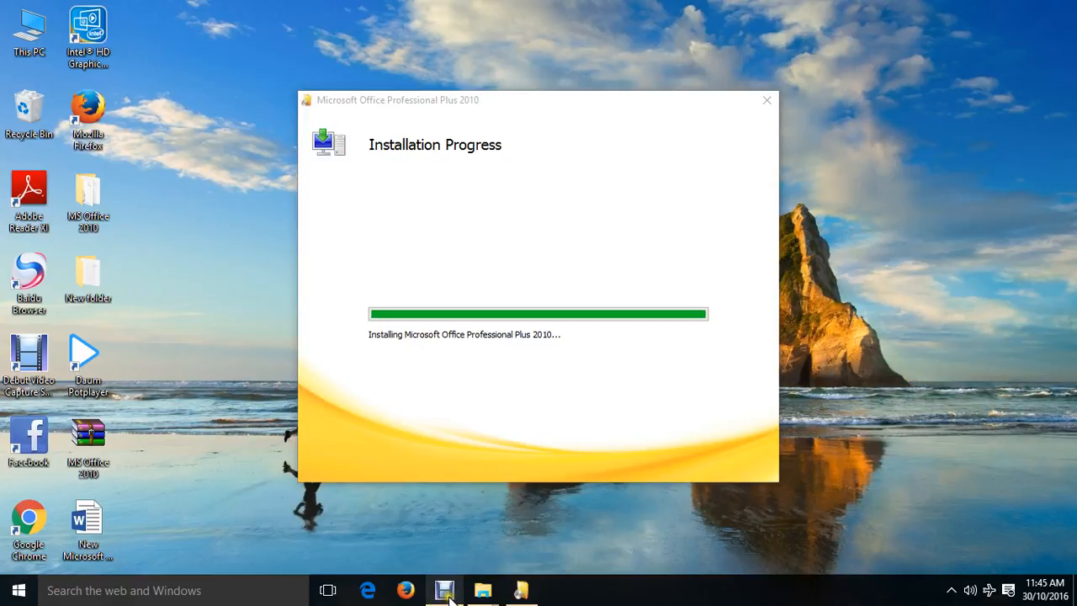
mouse_move(477, 595)
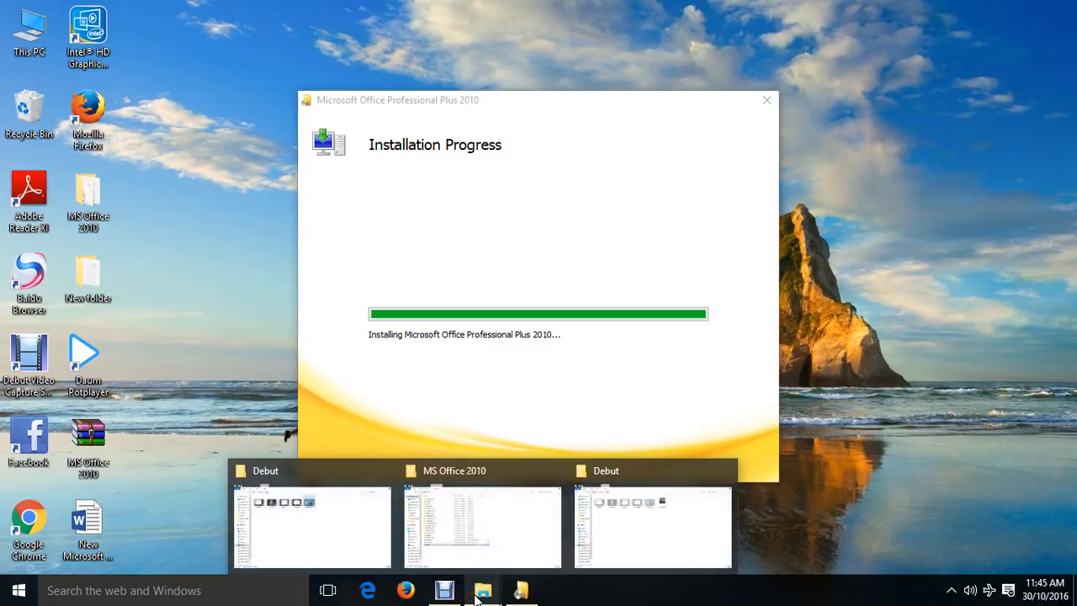
left_click(641, 403)
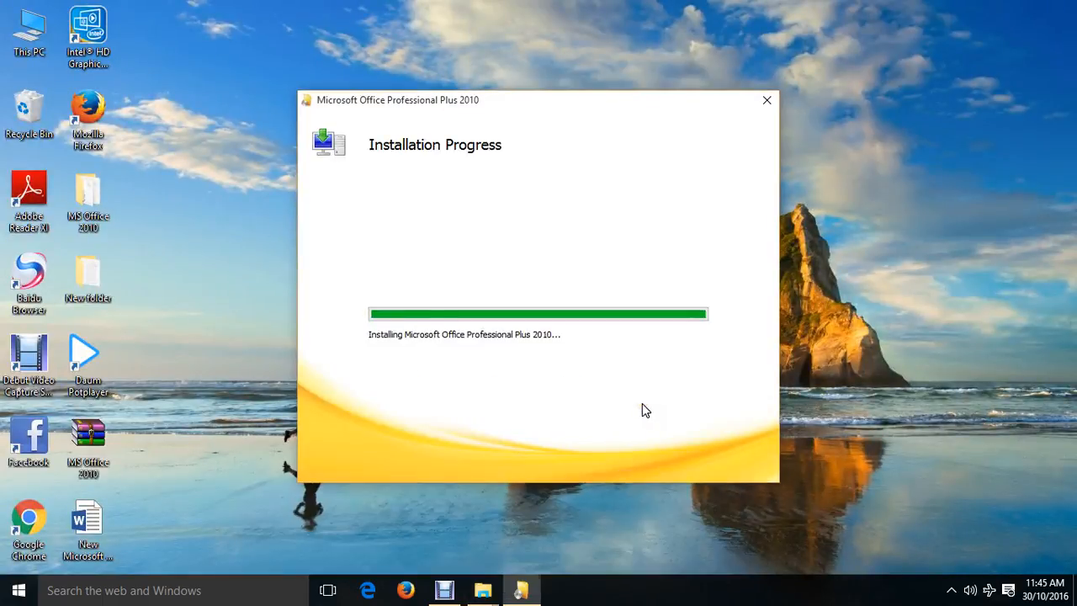